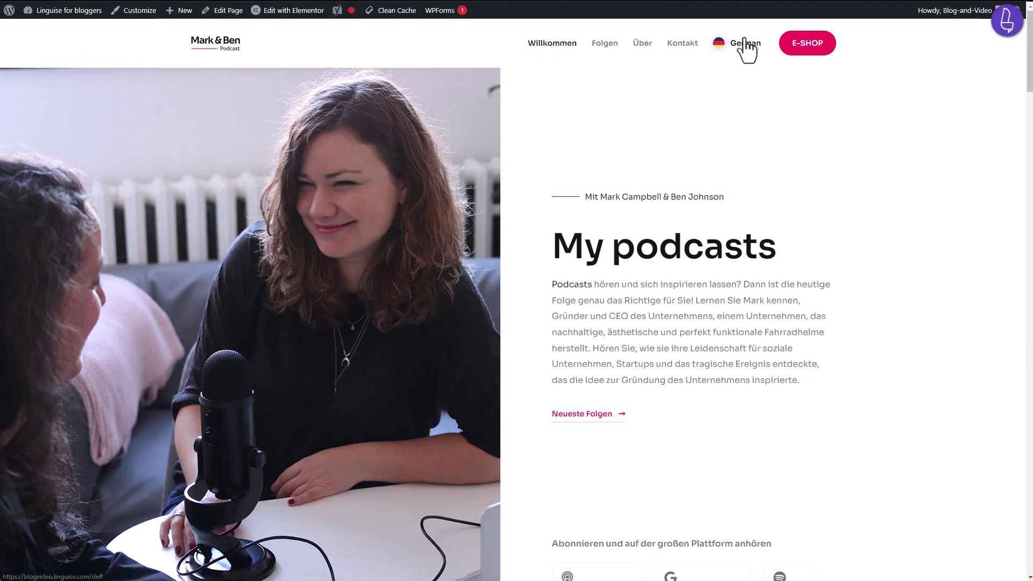
Step: Open the site's language list on the German front page and close it again
click(745, 44)
scroll(647, 278, down, 1)
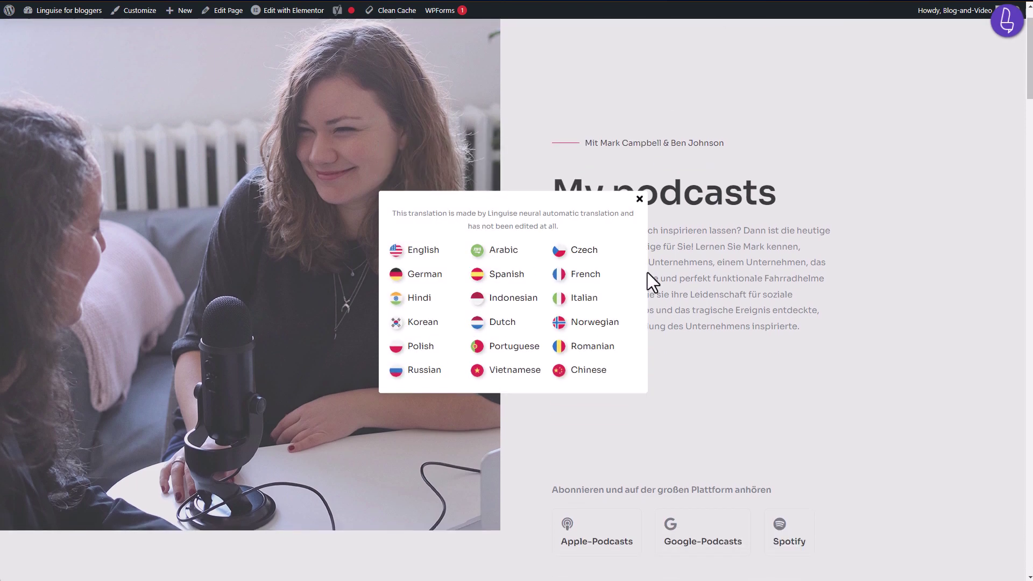
scroll(764, 249, up, 1)
click(793, 239)
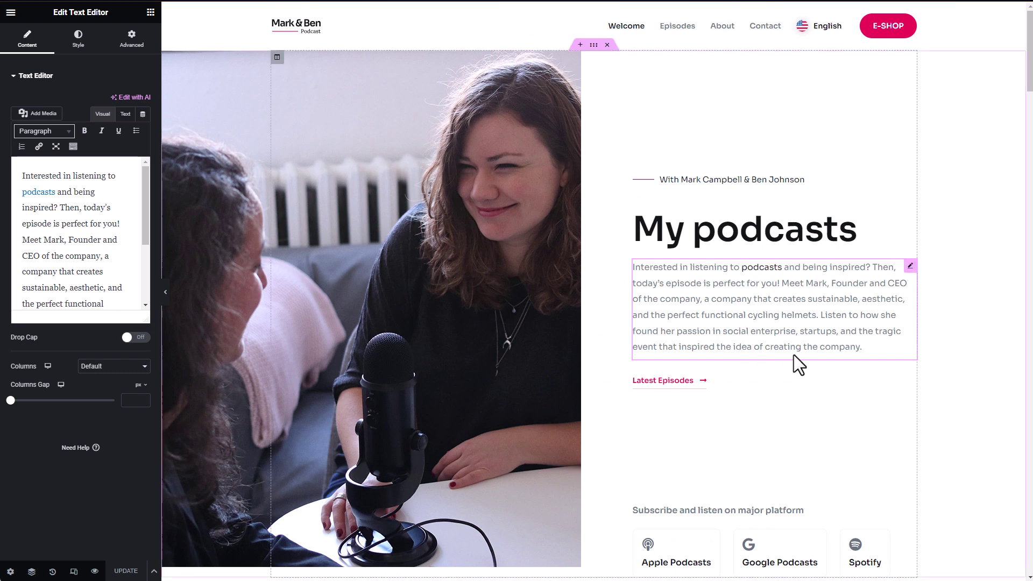
Step: Append the sentence about US mobility trends to the intro paragraph and update the page
click(866, 350)
text(Mark also talks about the new mobility trends in the US and what’s truly essential when it comes to community building.)
click(131, 570)
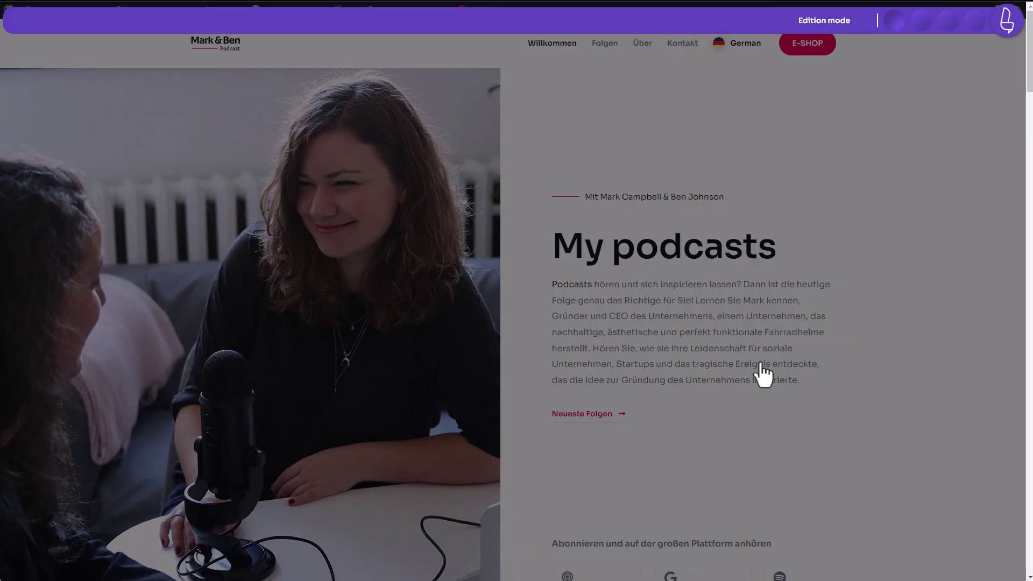
Step: Inspect the paragraph's German translation of the new sentence in the live editor, closing without saving
click(763, 375)
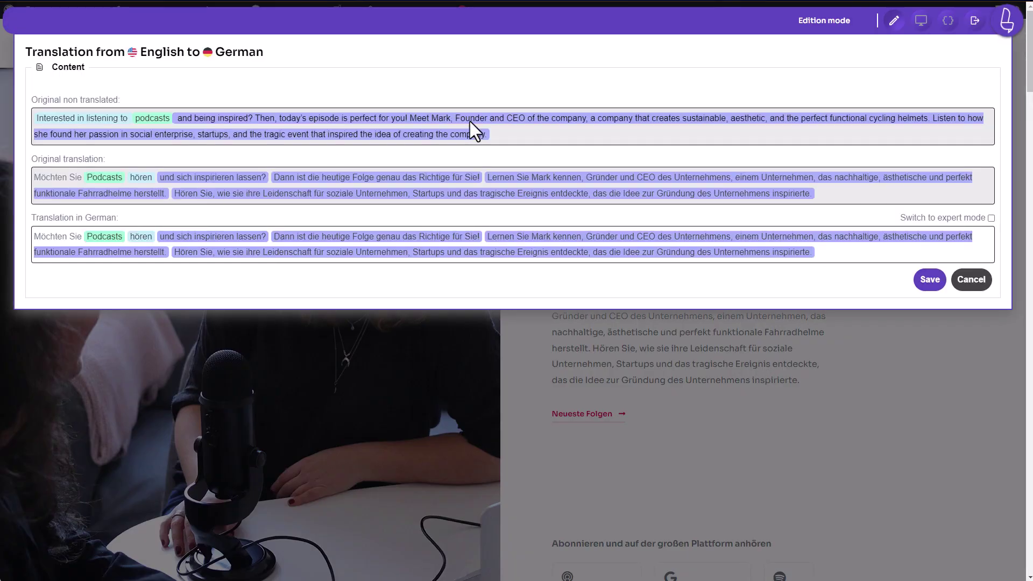
click(968, 281)
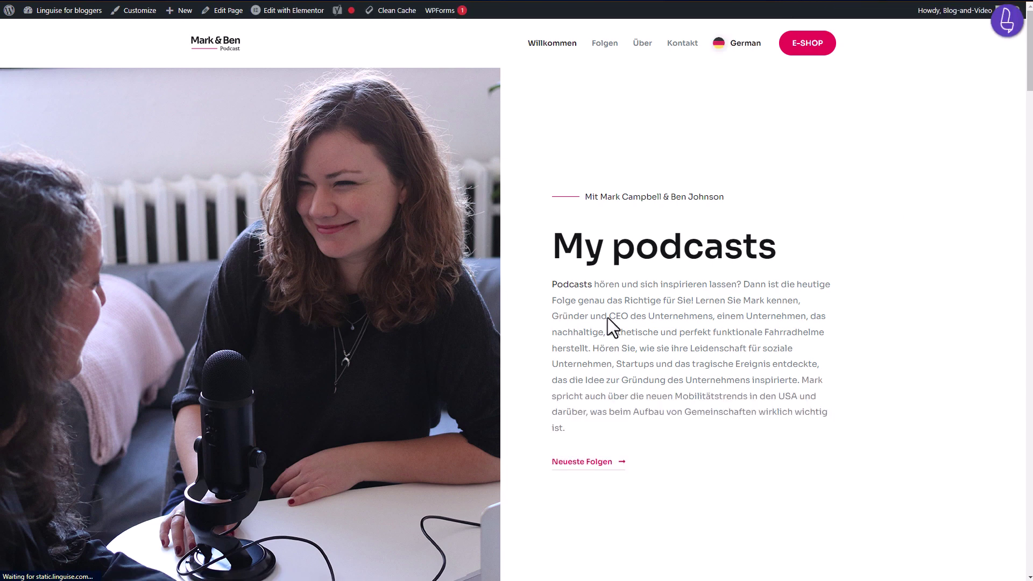
click(735, 361)
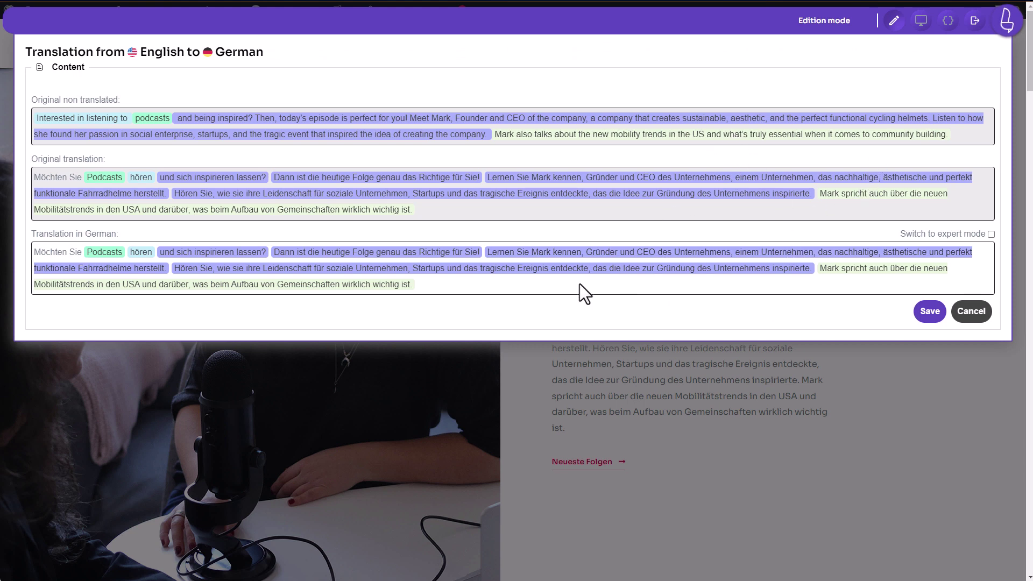
click(457, 287)
click(973, 312)
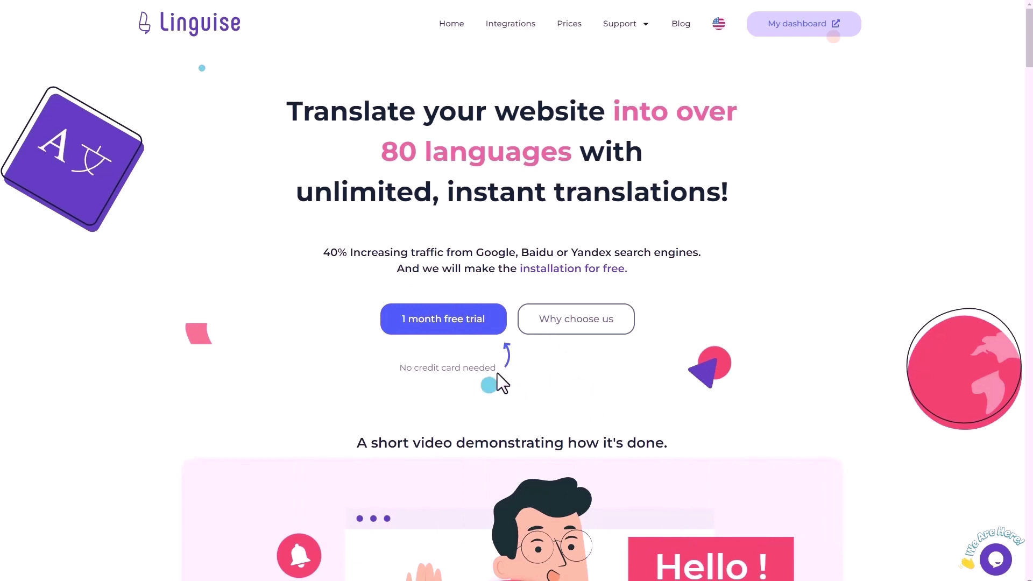
Step: Start the 1 month free trial and register a Linguise account with Google
click(452, 324)
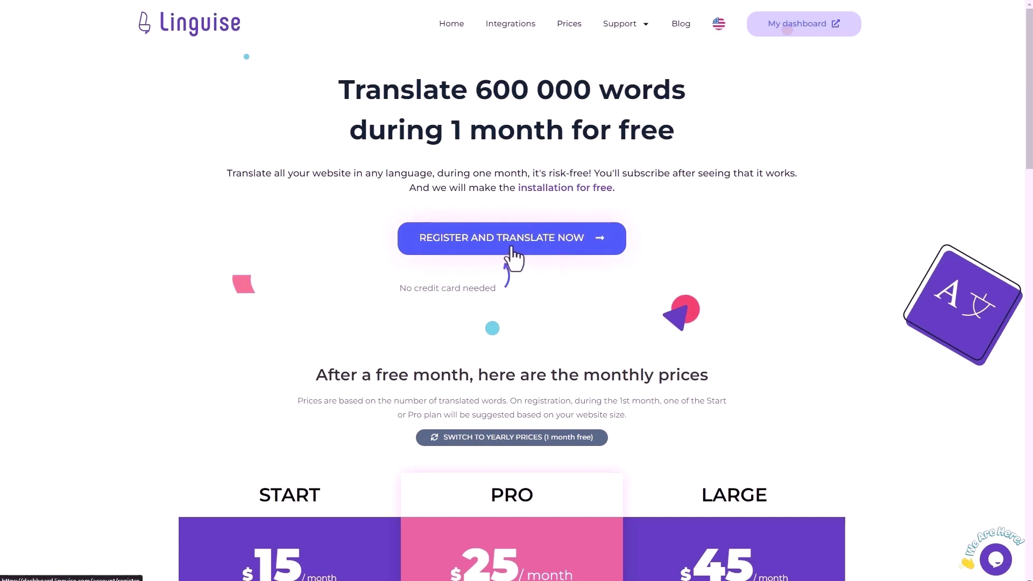
click(563, 252)
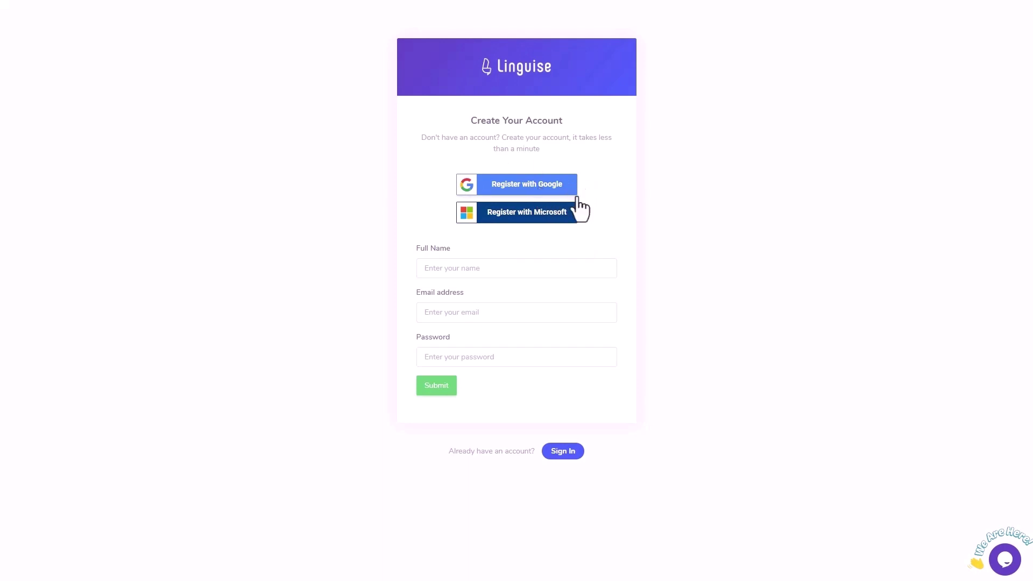
click(547, 190)
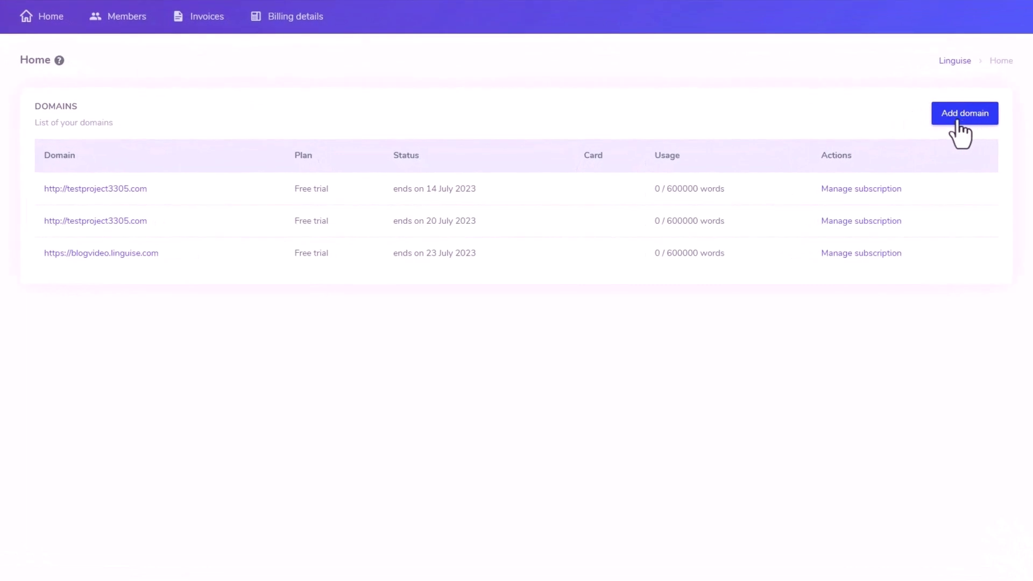
click(960, 124)
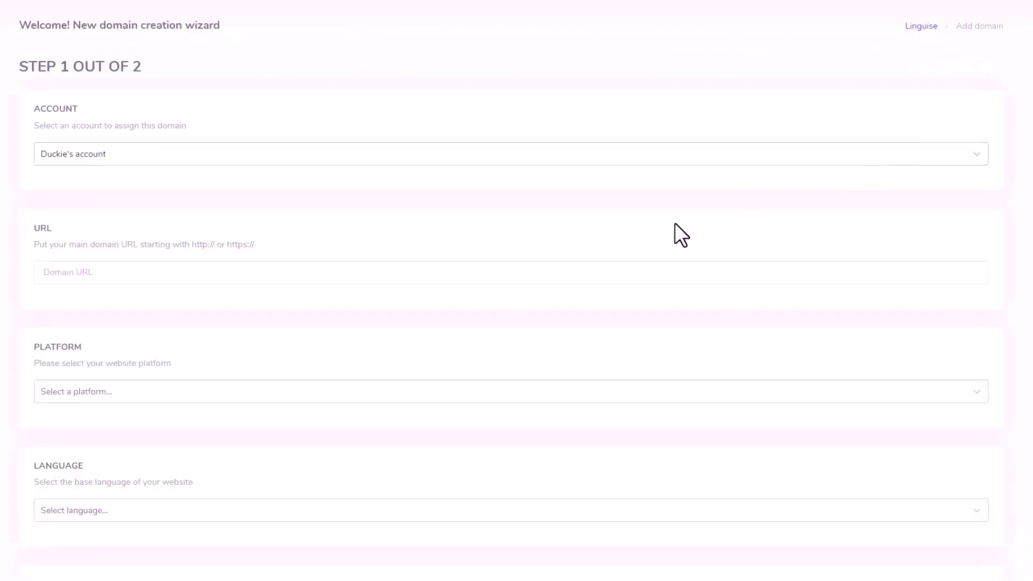
scroll(649, 231, down, 2)
click(105, 265)
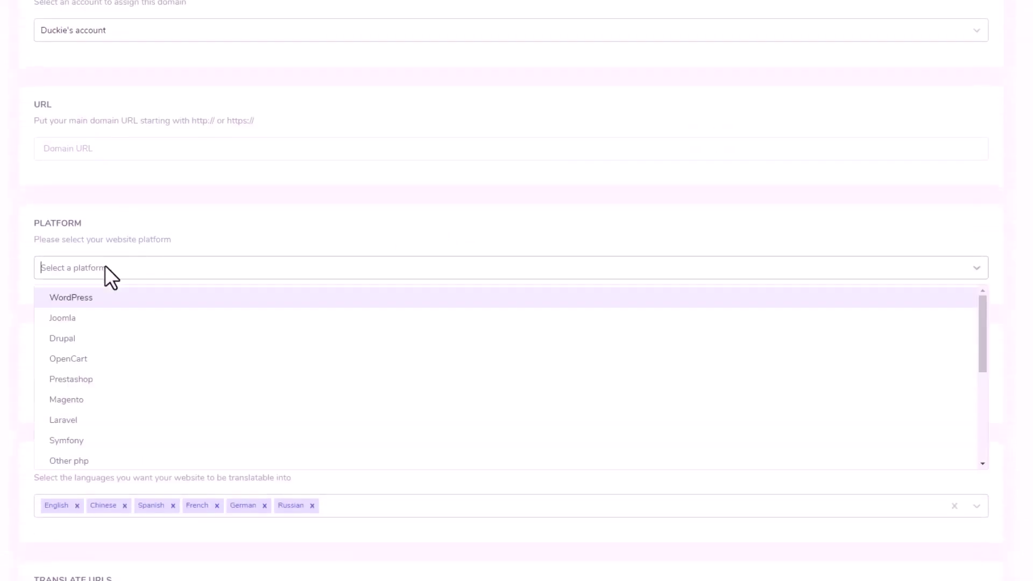
click(114, 299)
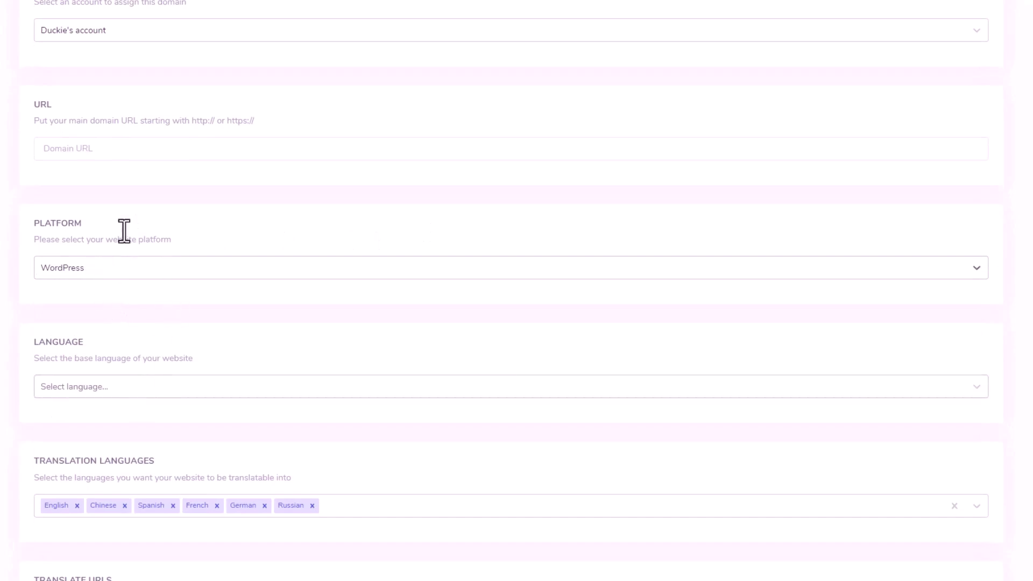
click(198, 157)
text(https://blogvideo.linguise.com)
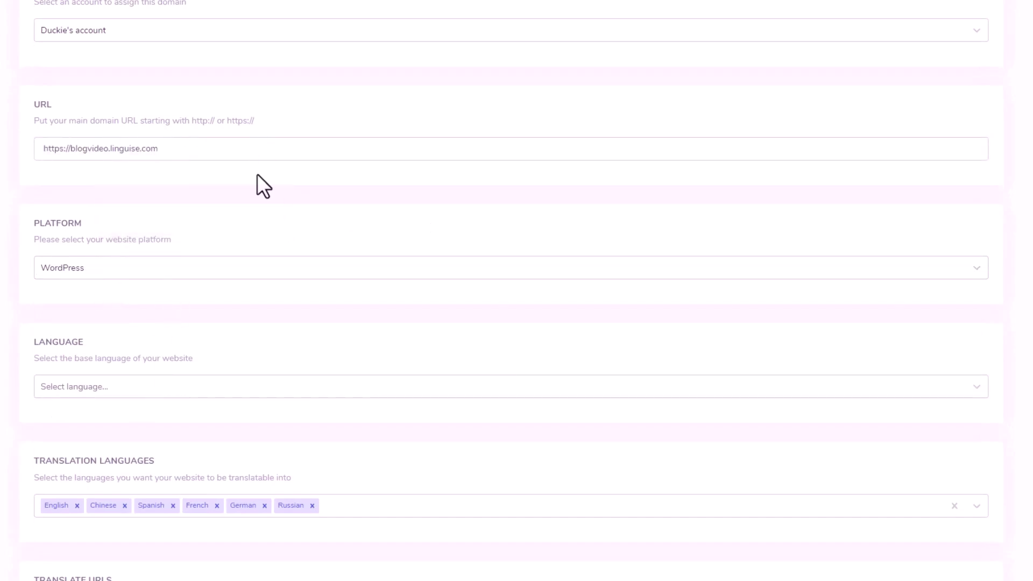
Step: Set English as the base language and save the new domain
click(122, 393)
scroll(107, 503, down, 5)
scroll(124, 508, down, 4)
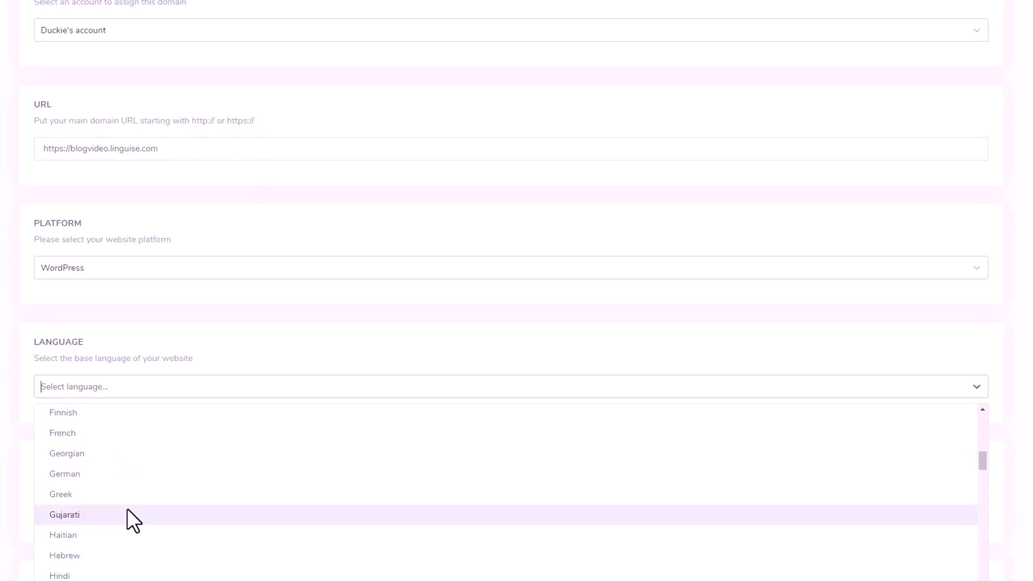
scroll(118, 484, up, 3)
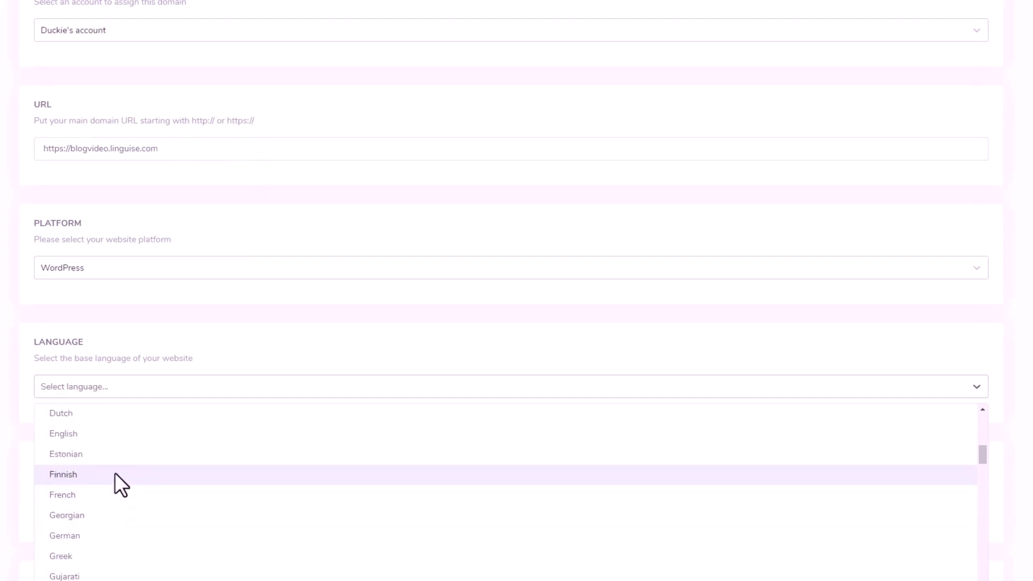
click(118, 434)
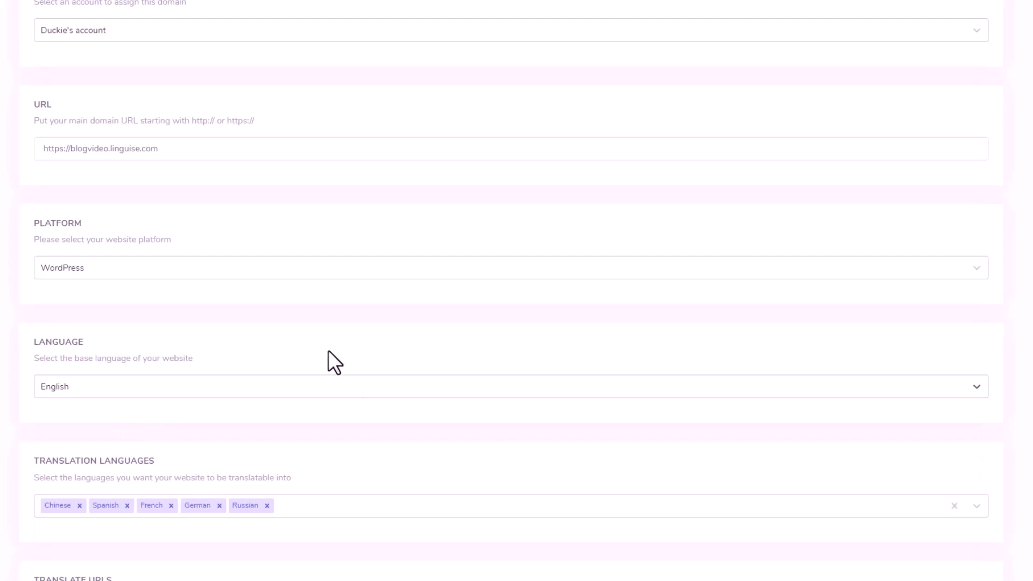
scroll(341, 365, down, 3)
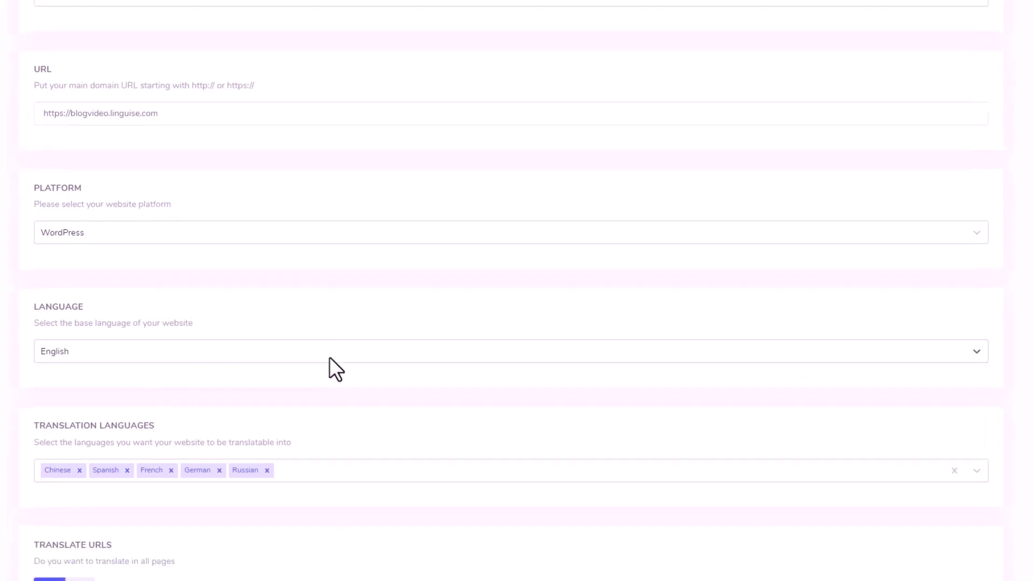
click(952, 568)
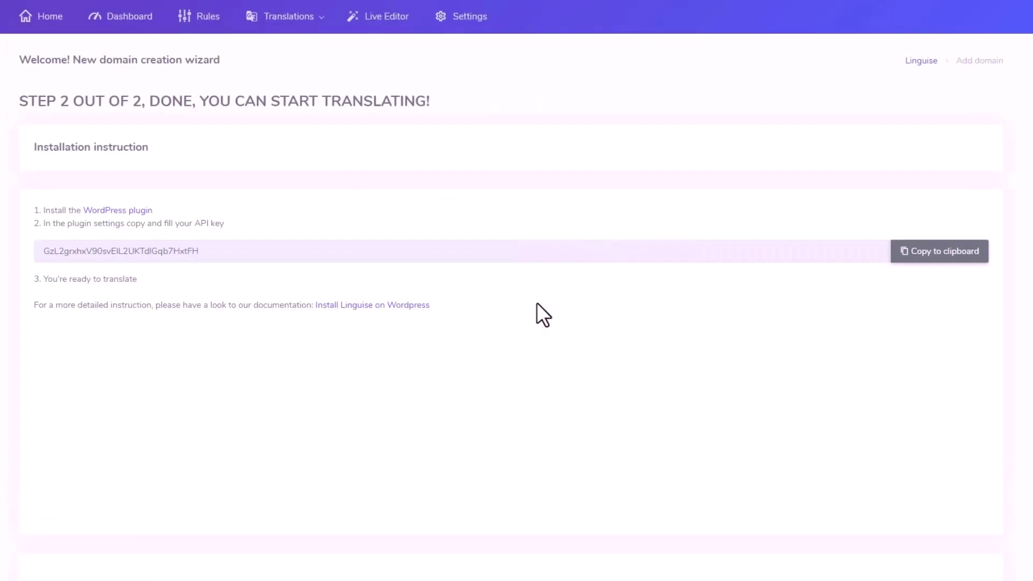
Step: Replace the WordPress Linguise plugin's API key with the new domain's key and apply it
click(942, 253)
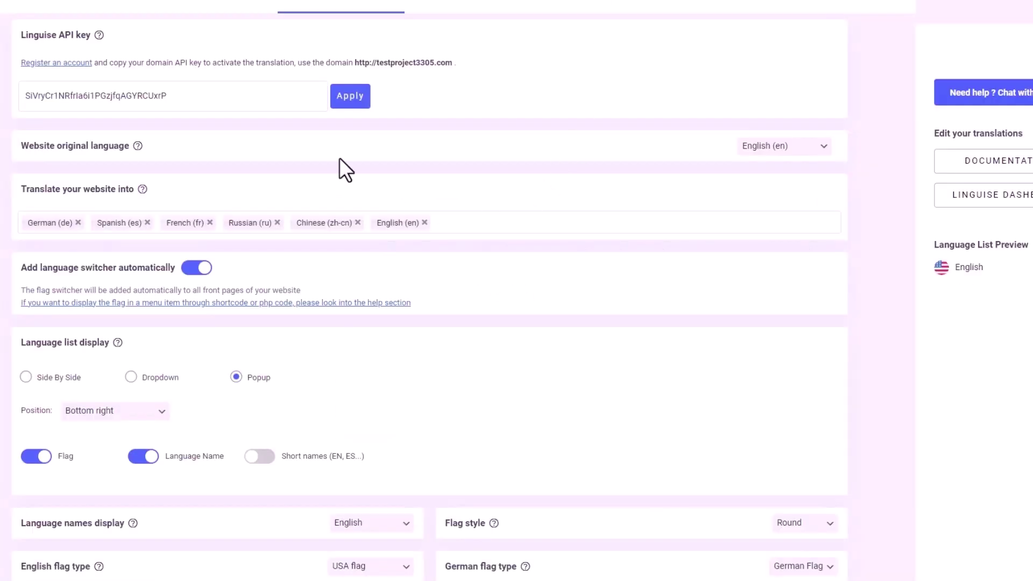
drag(168, 99, 18, 98)
key(ctrl+v)
click(350, 103)
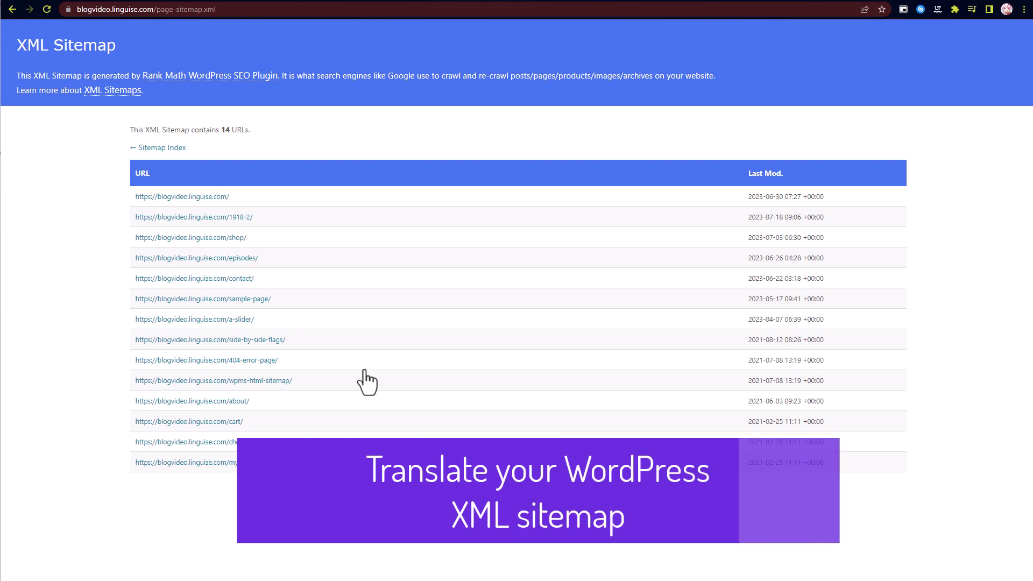
Step: Return to the sitemap index and open post-sitemap.xml with its 8 post URLs
click(164, 150)
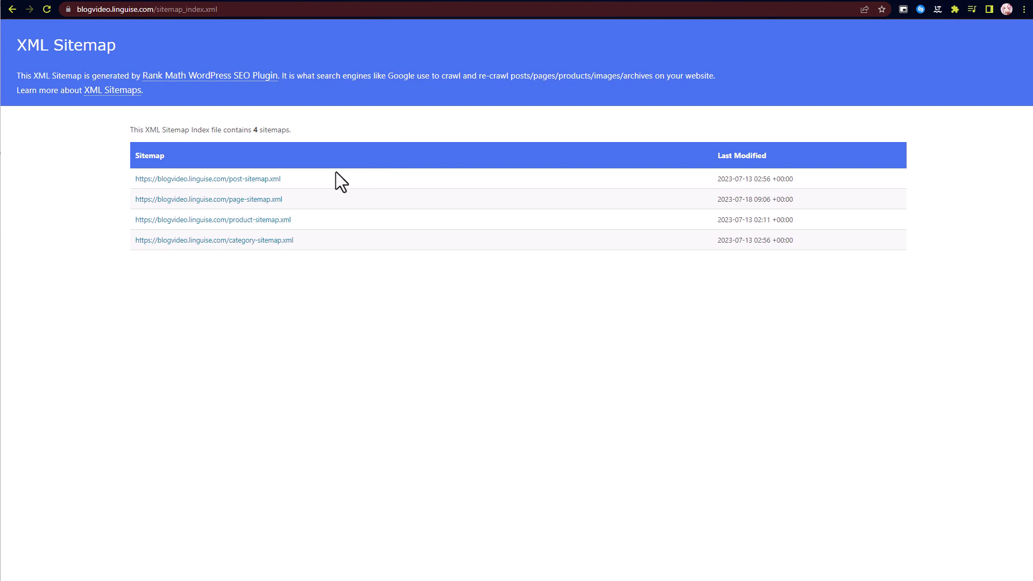
click(257, 180)
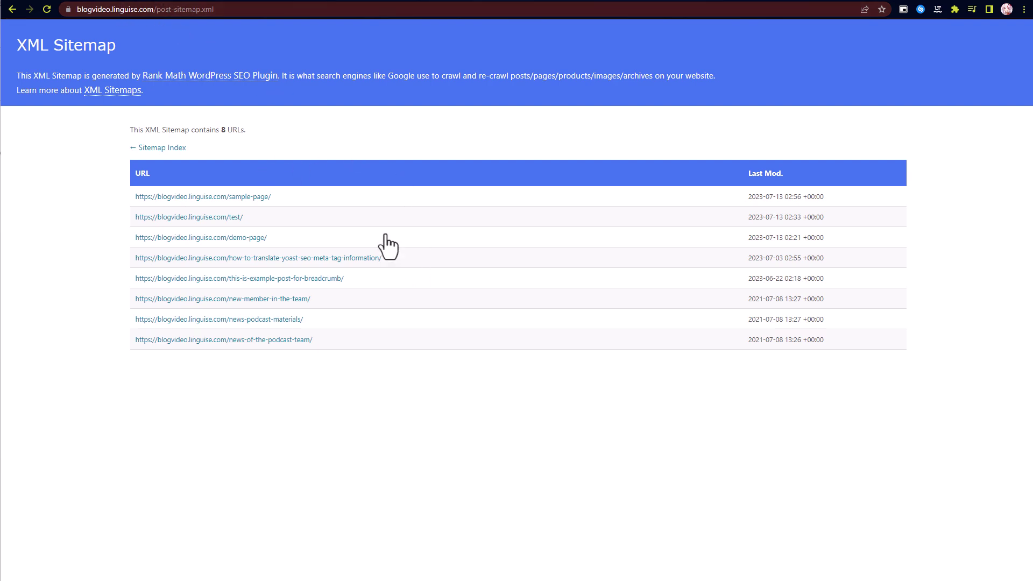
Step: Switch to the Rank Math Sitemap Settings tab showing the sitemap_index.xml address
click(74, 3)
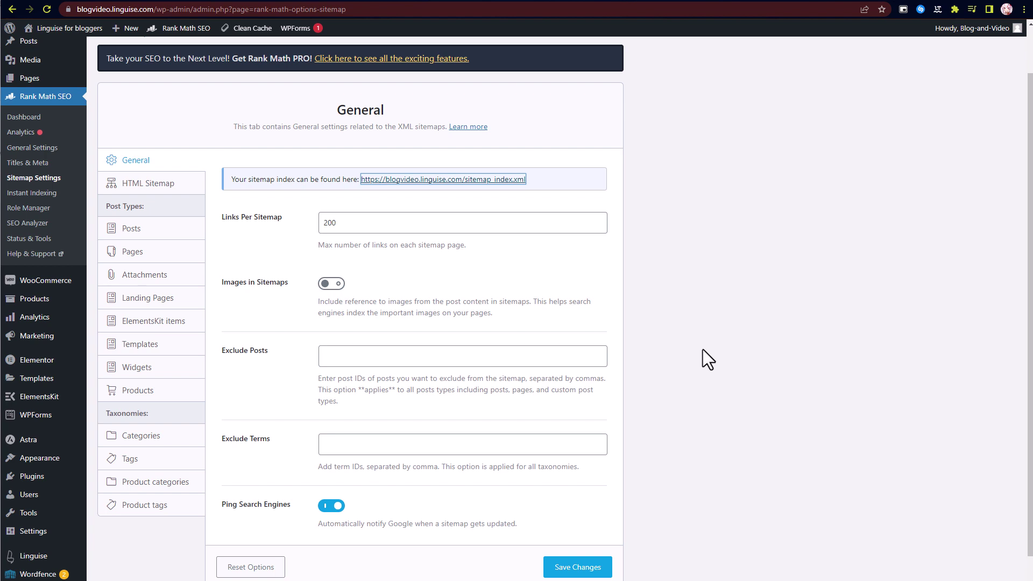
Step: Scroll back to the top of the Rank Math Sitemap Settings page
scroll(709, 344, up, 2)
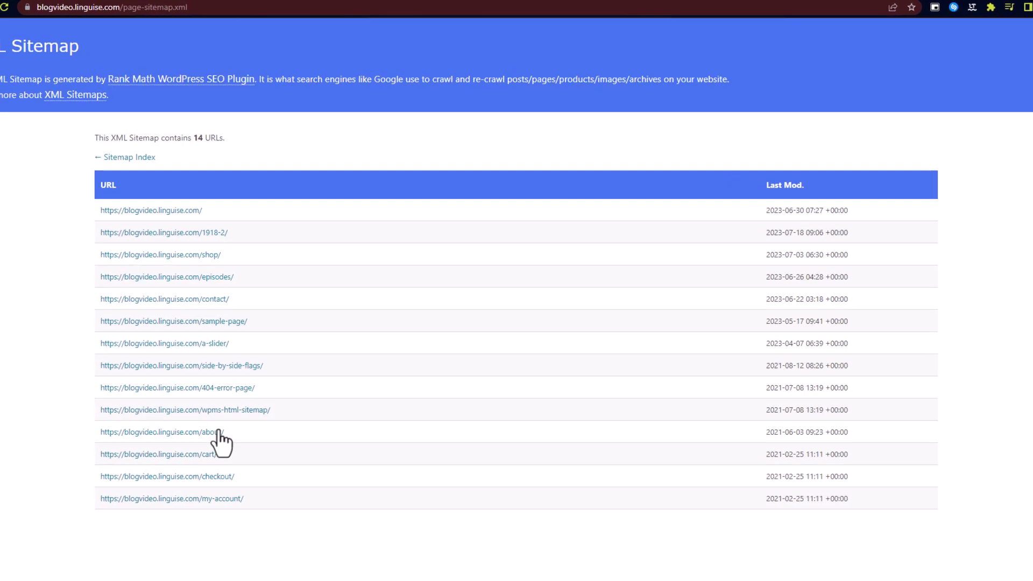
Step: Preview the About page from the page sitemap, then come back to the sitemap
click(216, 434)
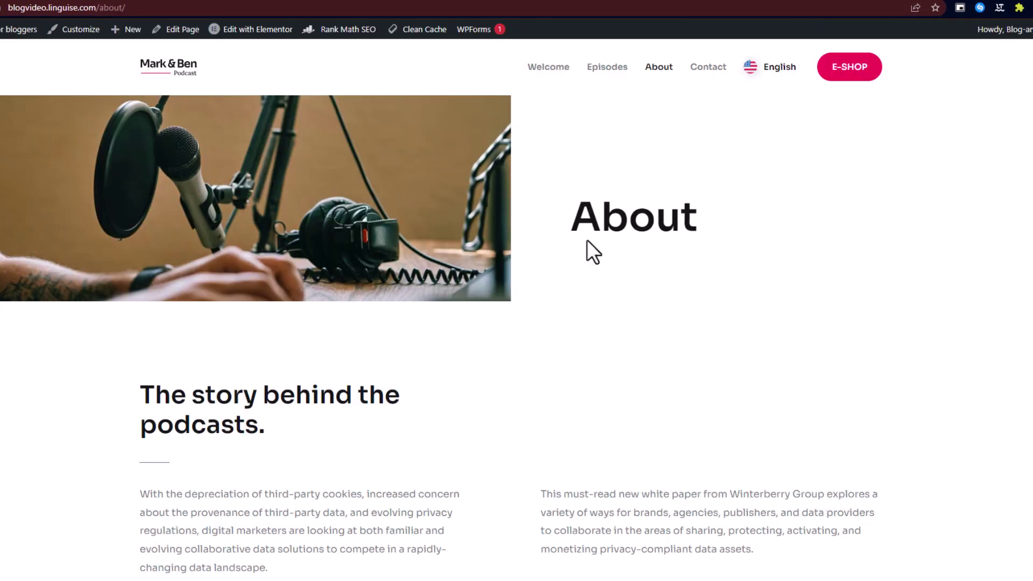
scroll(660, 522, down, 3)
scroll(479, 348, up, 3)
key(alt+Left)
Step: Load the French page sitemap by inserting fr/ after the domain in the address
click(105, 10)
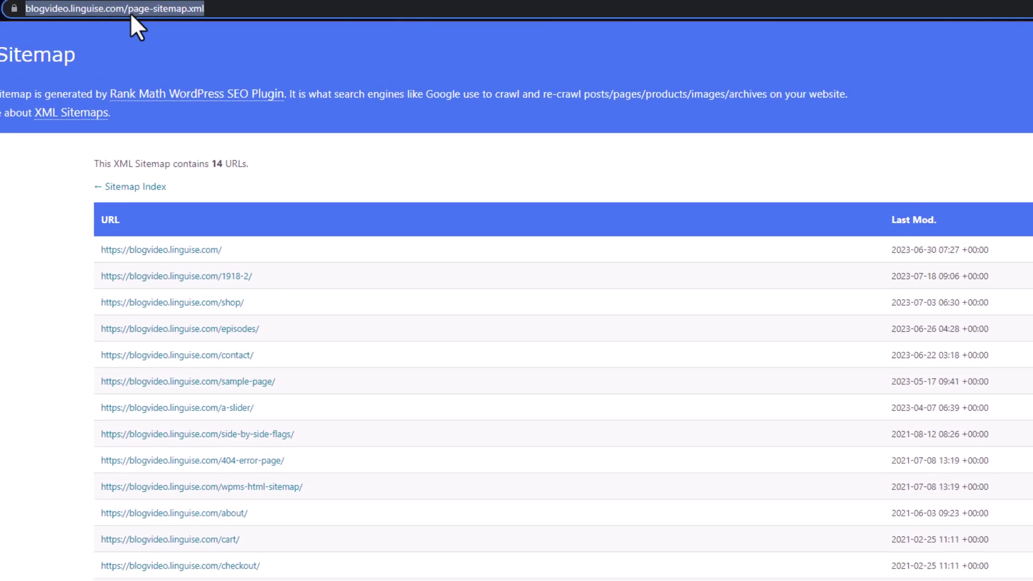
click(106, 10)
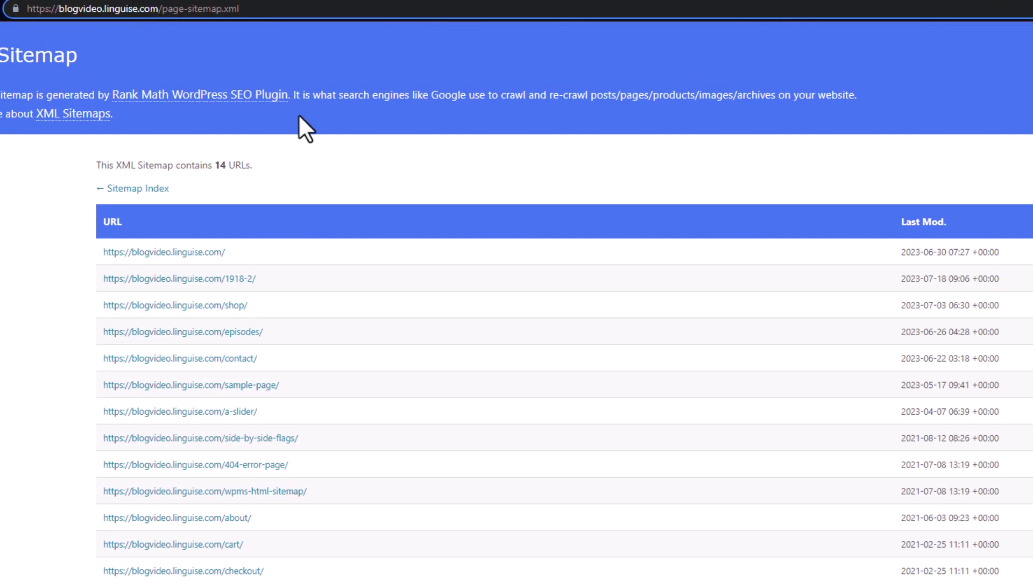
text(fr/)
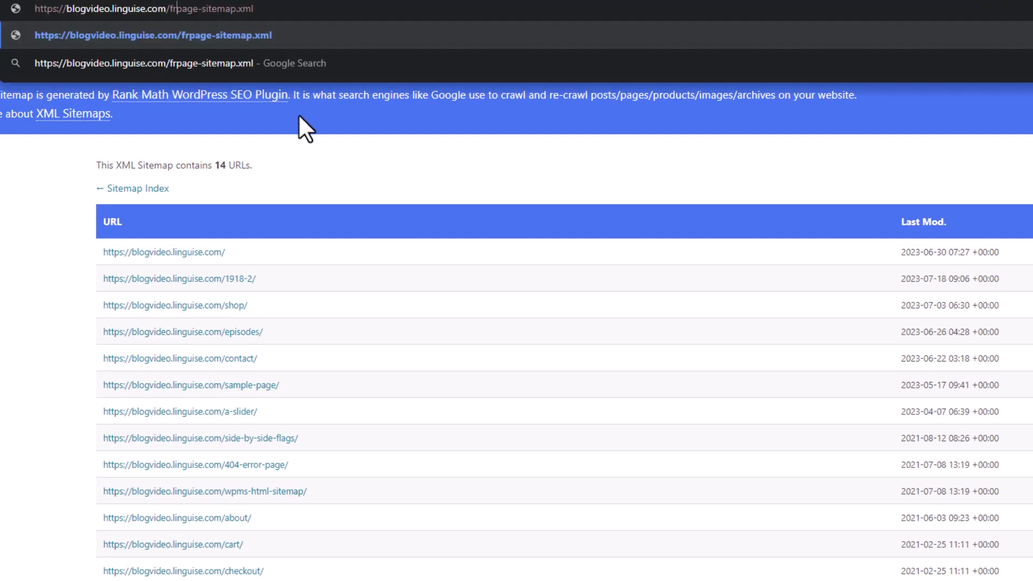
key(Return)
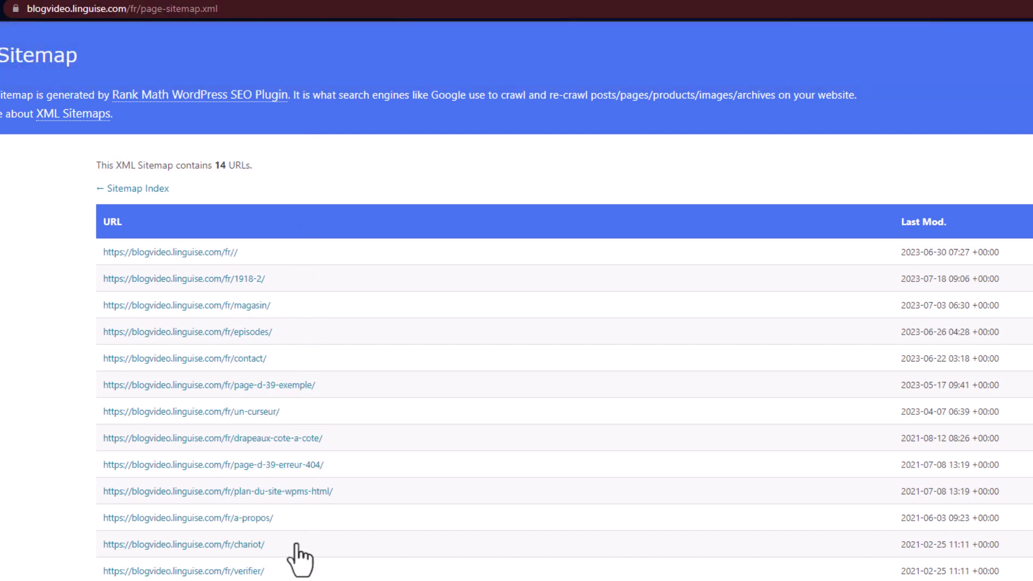
Step: Open the French About page from the sitemap, then reload the French page sitemap
click(265, 523)
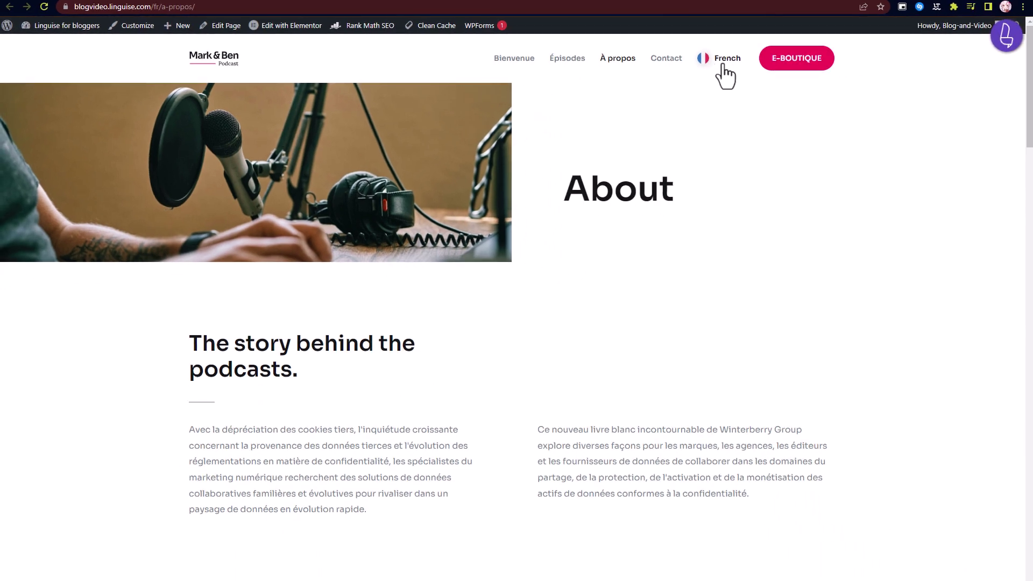
scroll(438, 263, down, 4)
scroll(437, 266, up, 4)
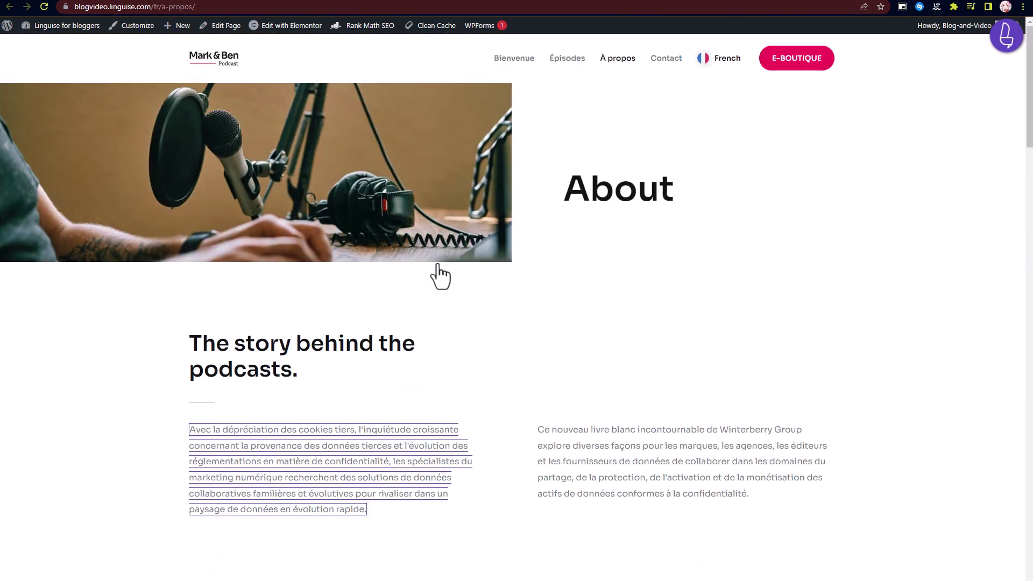
click(215, 6)
key(ctrl+v)
key(Return)
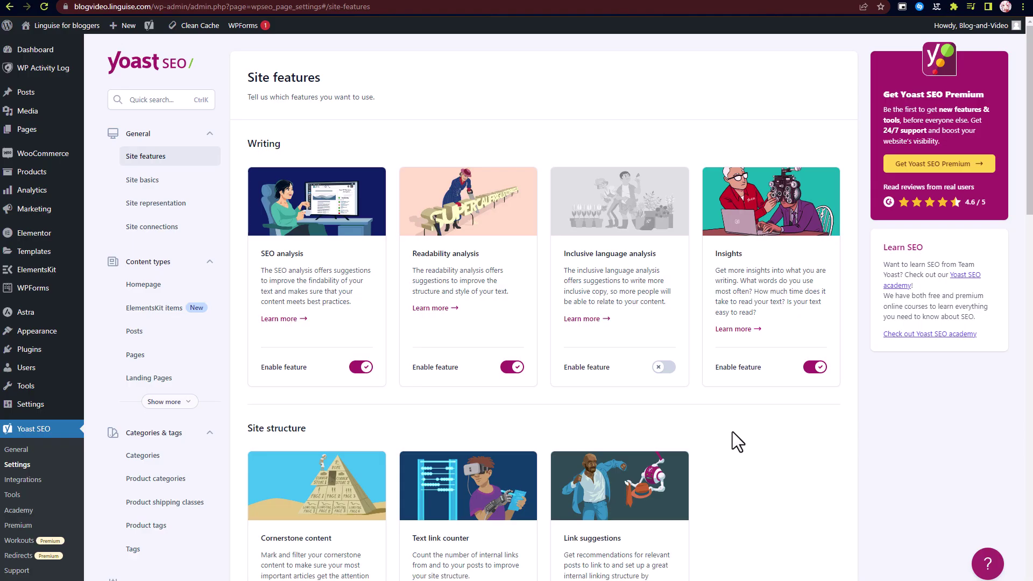
Step: Open Yoast's XML sitemap index and its page-sitemap.xml listing 14 URLs
scroll(588, 346, down, 20)
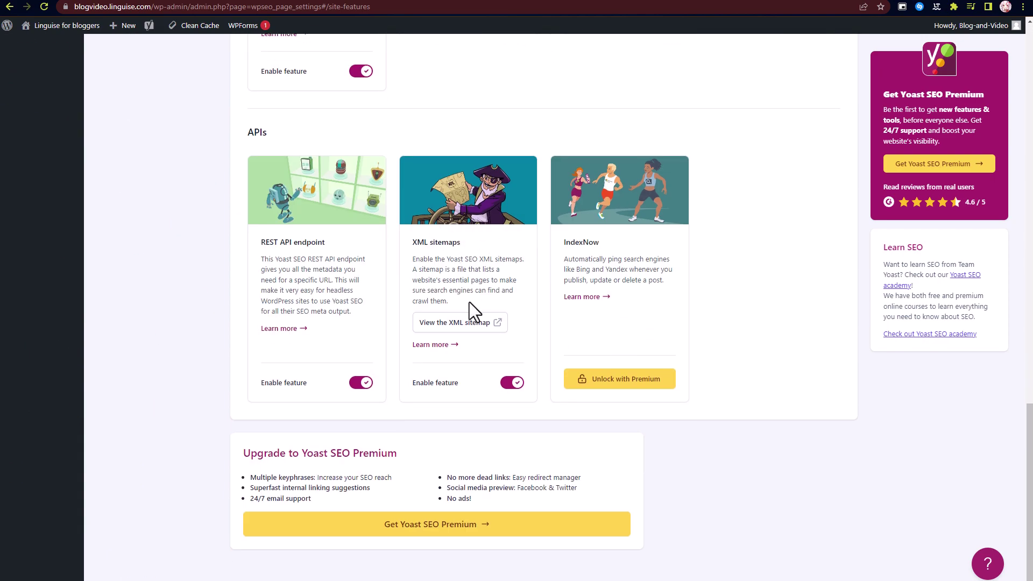
click(473, 330)
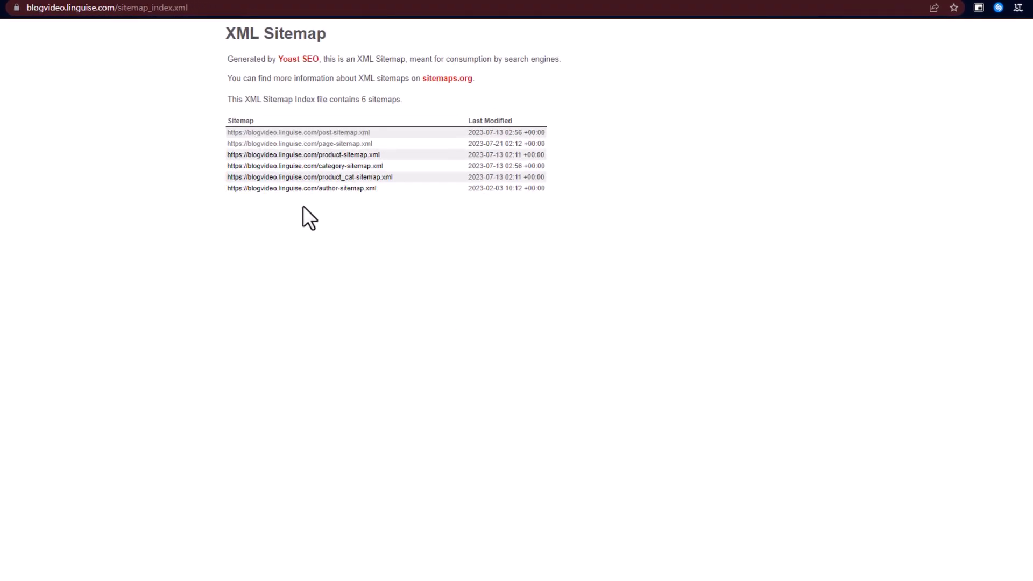
click(338, 144)
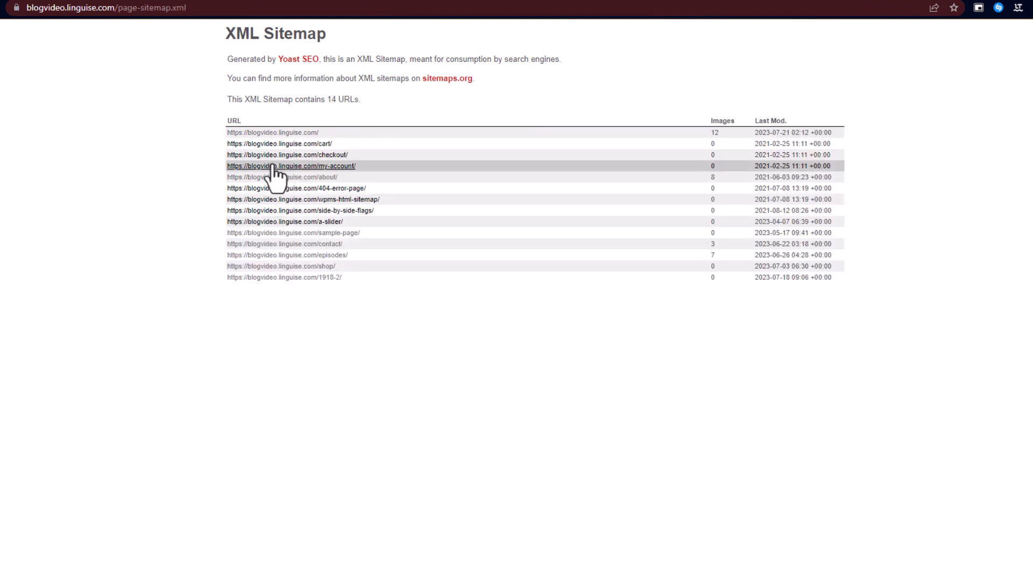
Step: Load the French page sitemap by adding fr/ after the domain, then open the French contact page
click(118, 8)
click(118, 7)
text(fr/)
key(Return)
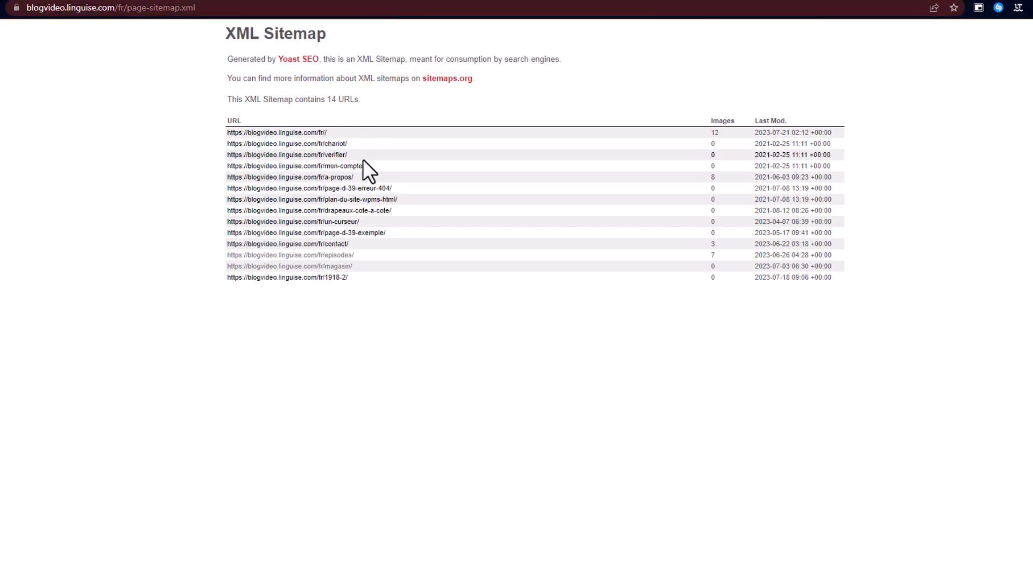
click(338, 245)
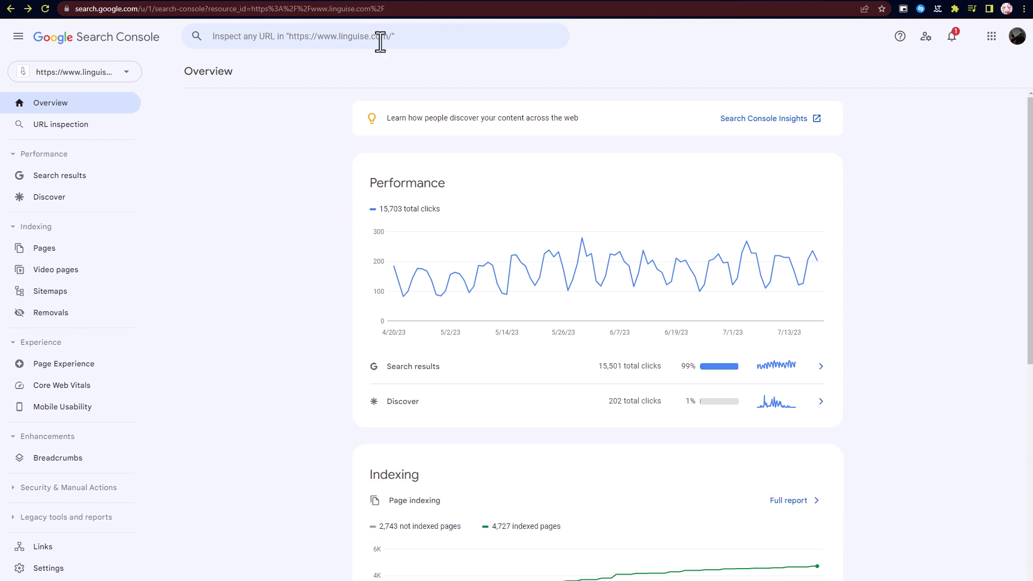
scroll(907, 332, down, 6)
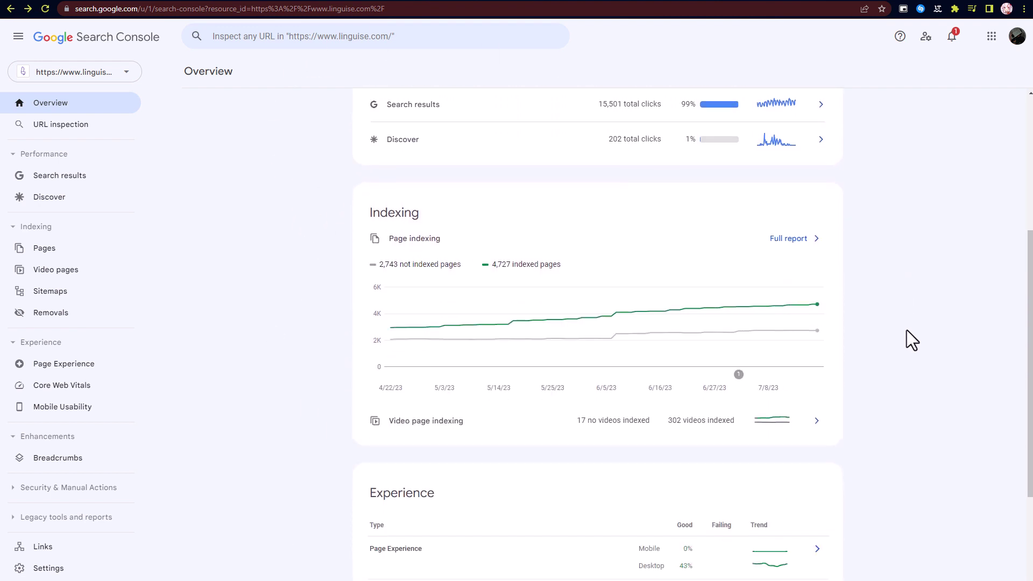
scroll(906, 331, up, 6)
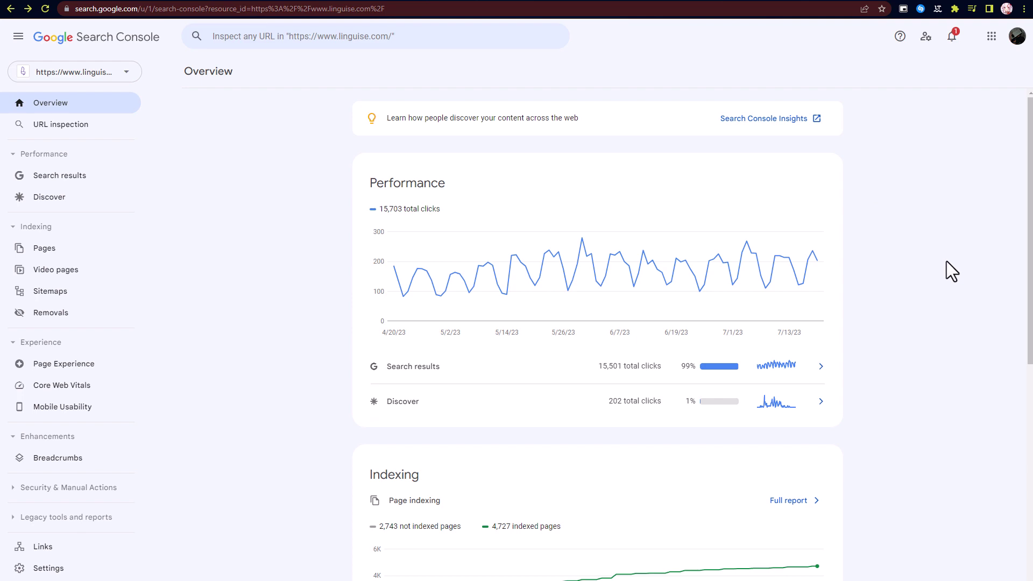
click(813, 1)
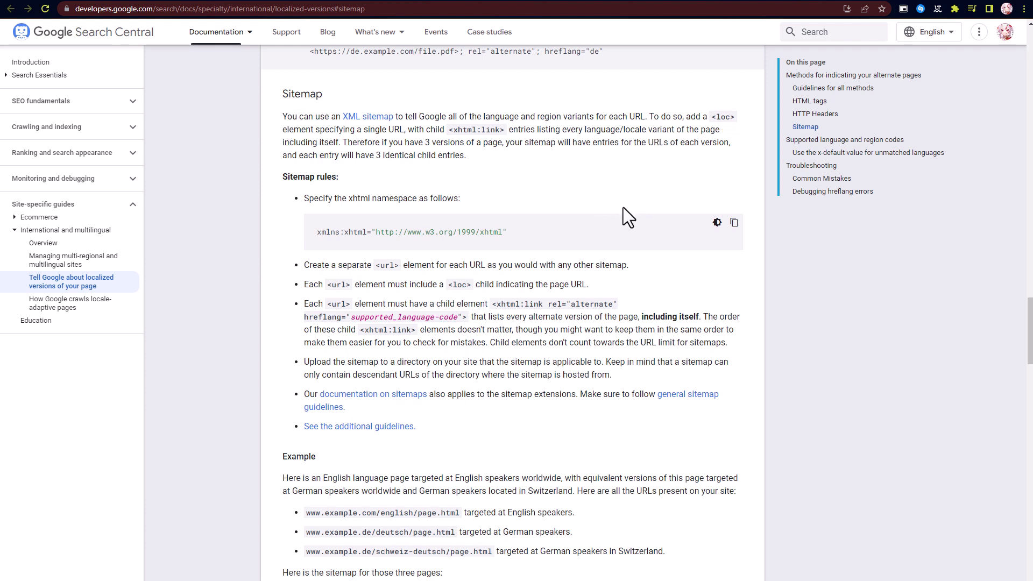
click(701, 5)
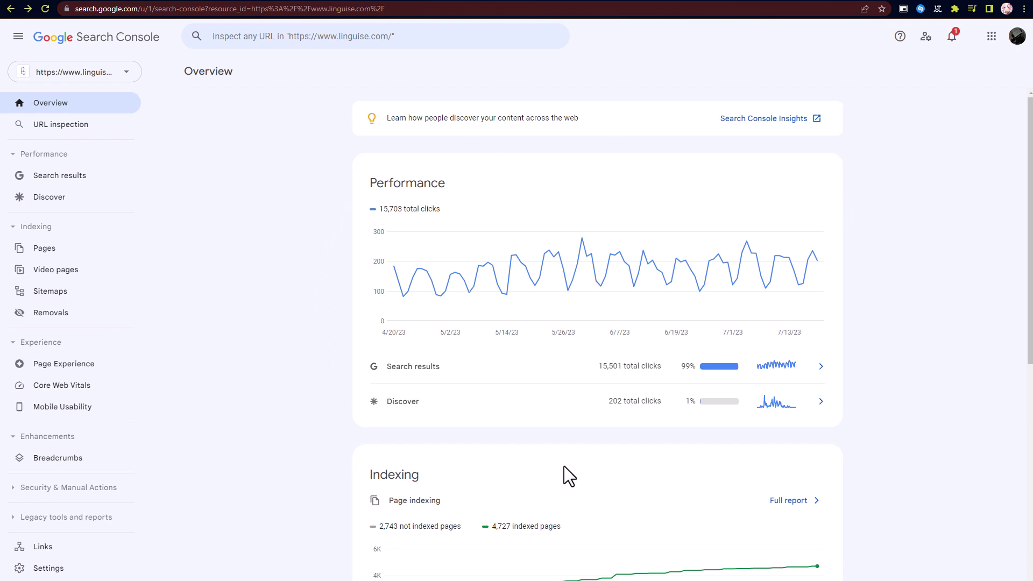
Step: Switch to the blogvideo.linguise.com property and submit sitemap_index.xml in its Sitemaps report
click(121, 72)
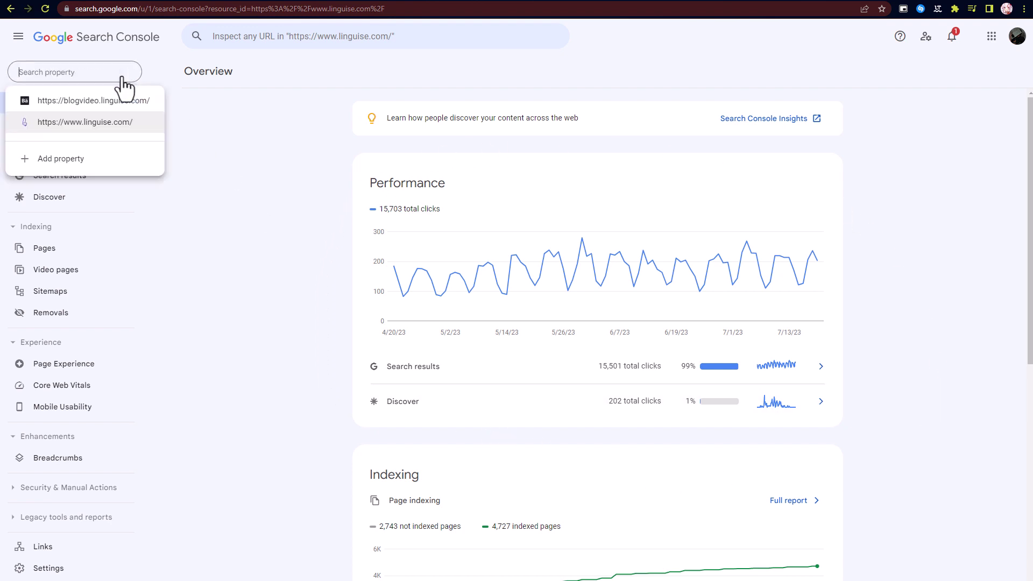
click(110, 102)
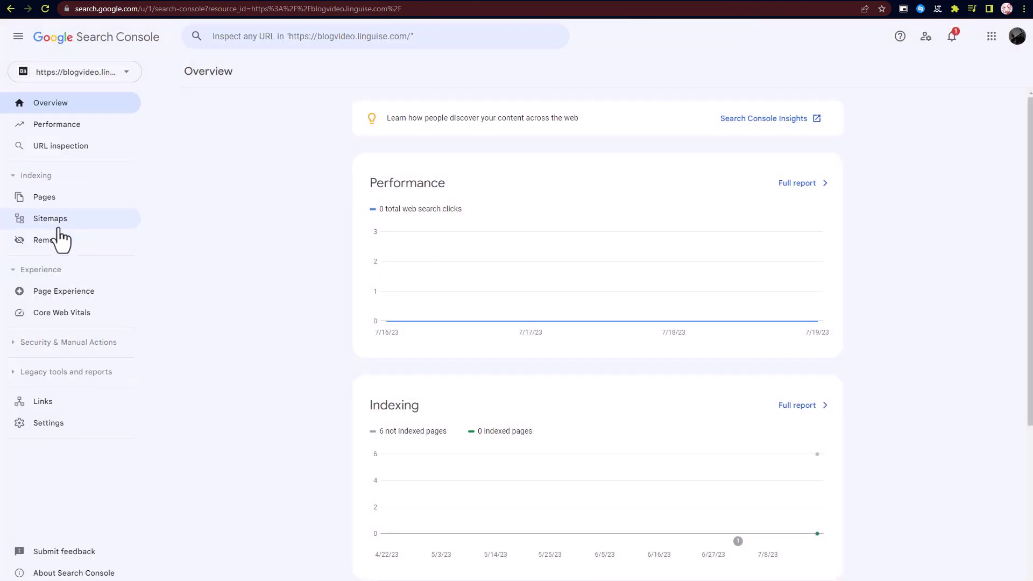
click(60, 229)
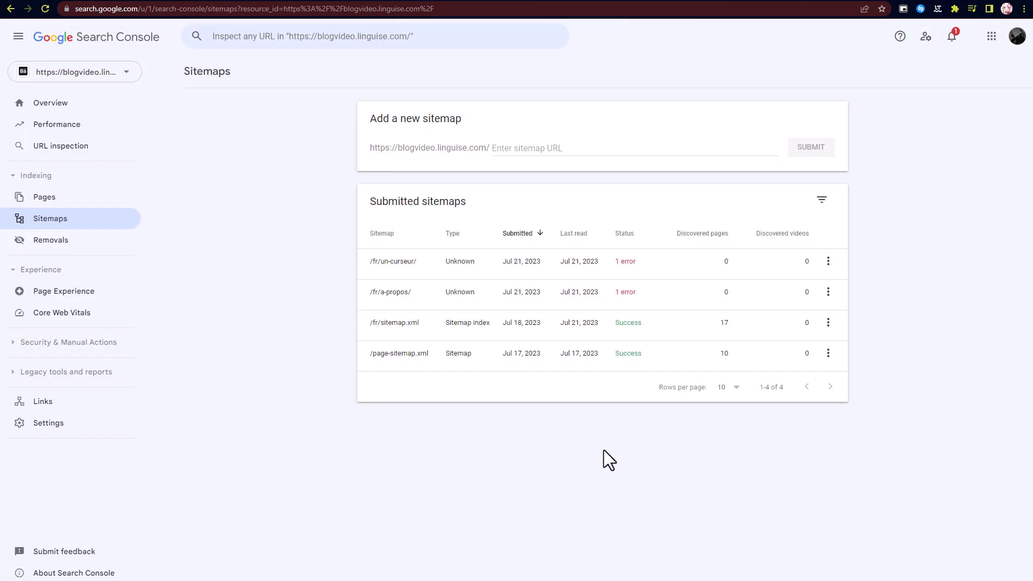
click(540, 150)
text(sitemap_index.xml)
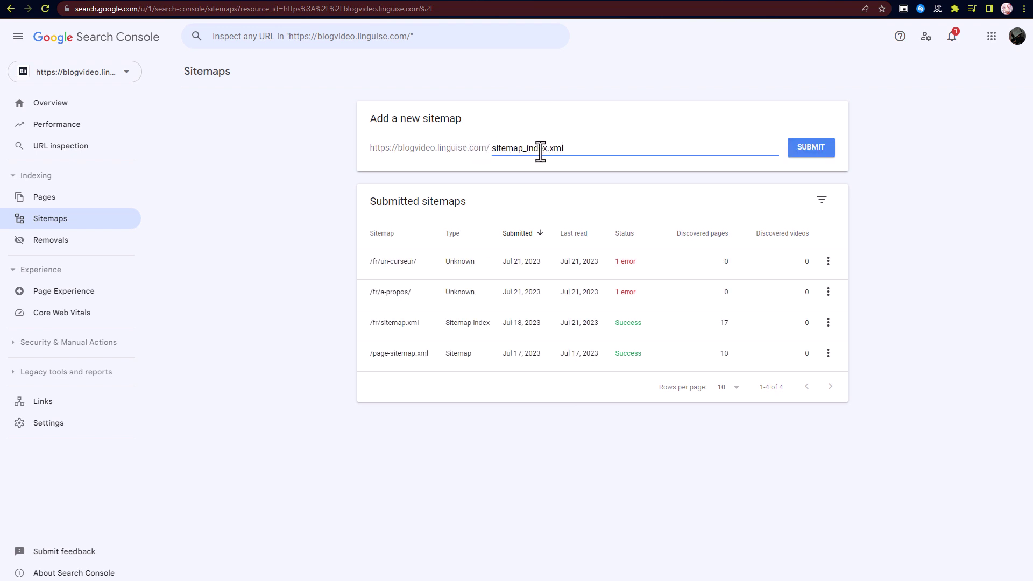
click(807, 163)
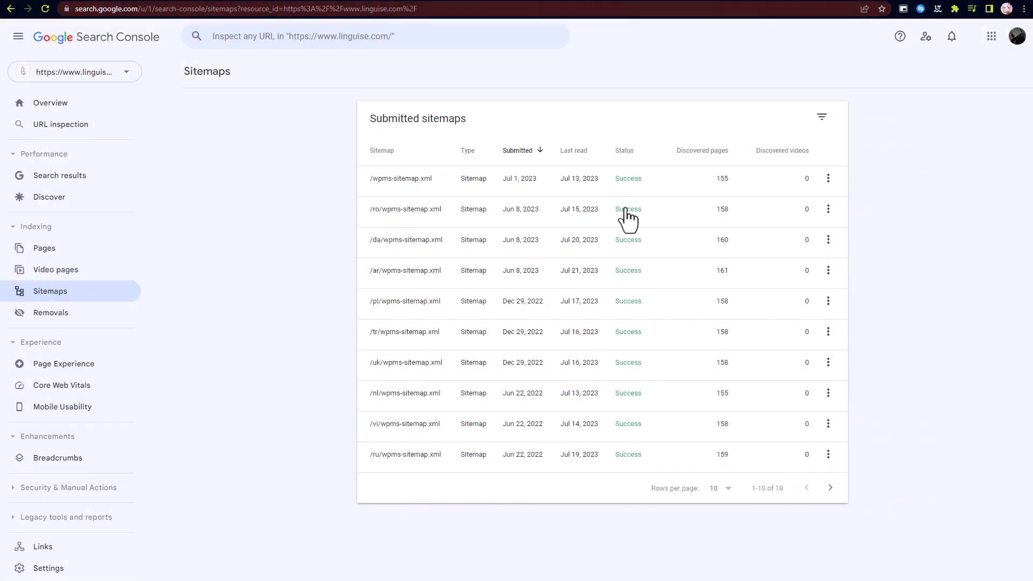
Step: Open the /wpms-sitemap.xml indexing details and review its list of indexed pages
click(622, 186)
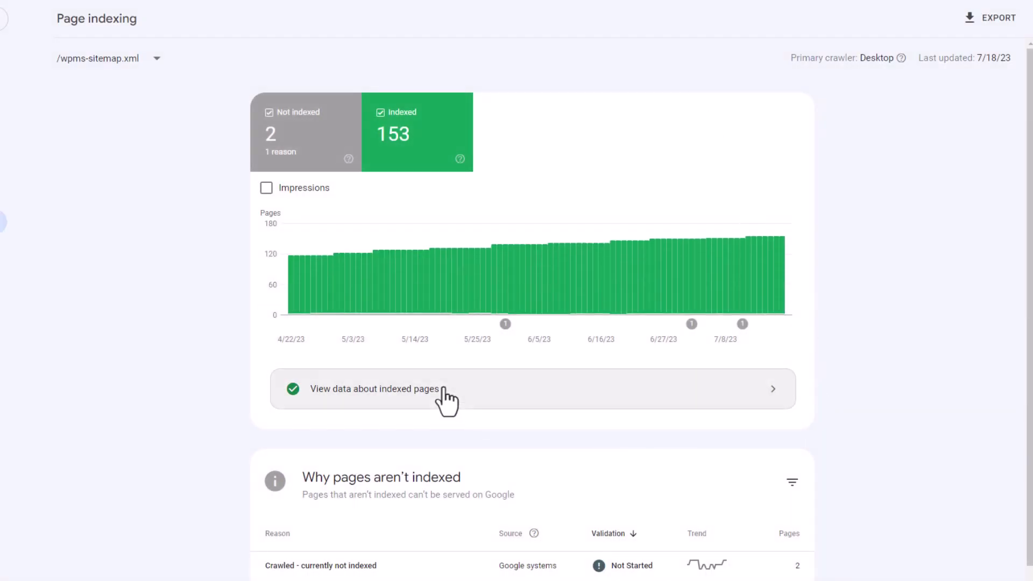
scroll(443, 392, down, 2)
click(761, 313)
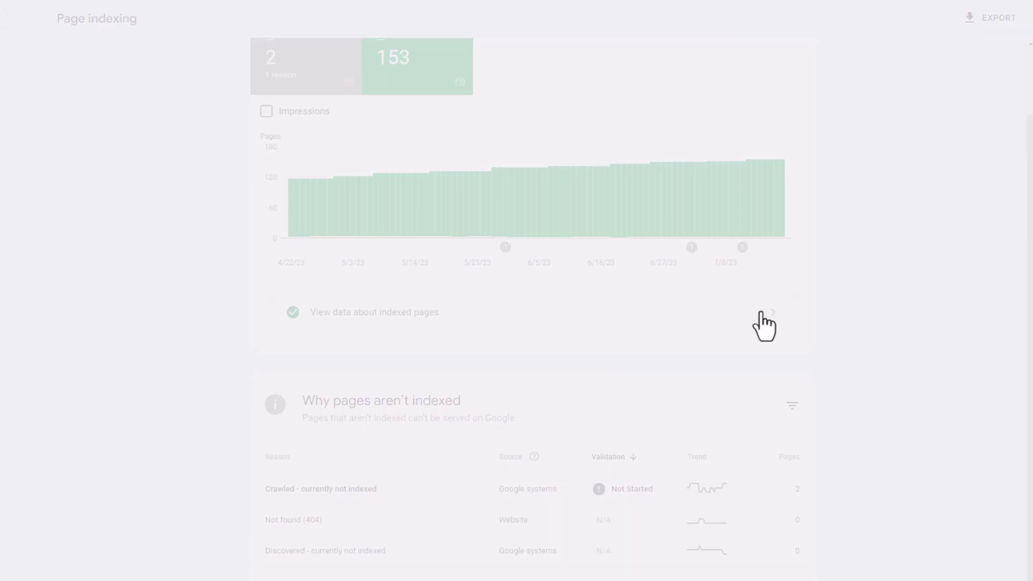
scroll(609, 349, down, 5)
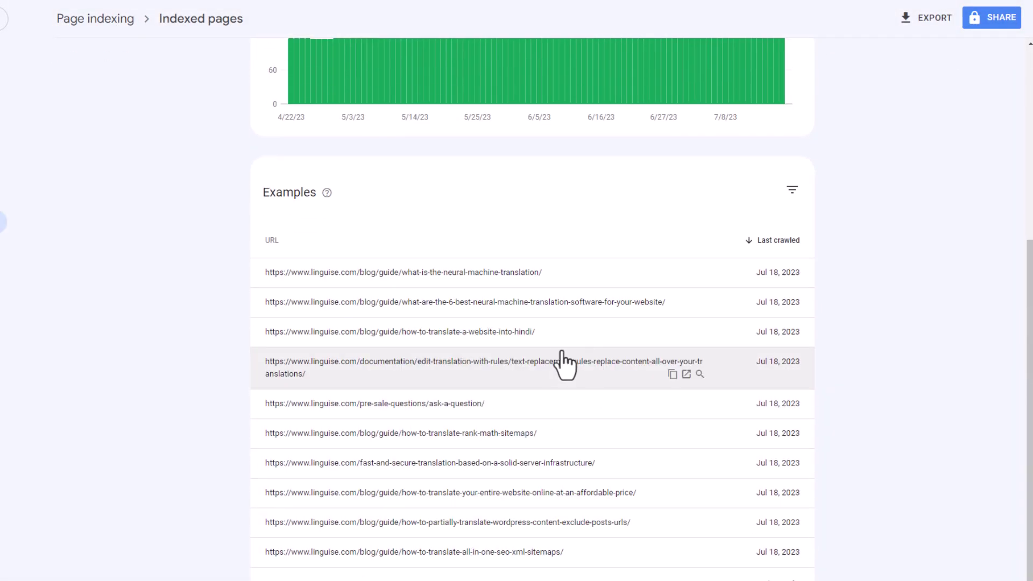
scroll(694, 347, up, 4)
scroll(670, 355, up, 2)
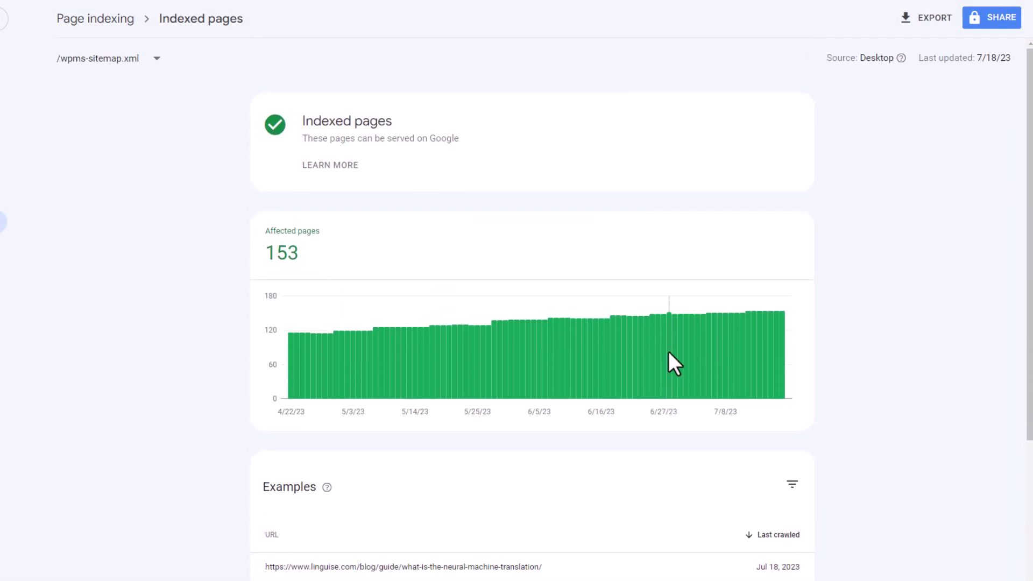
key(alt+Left)
key(alt+Left)
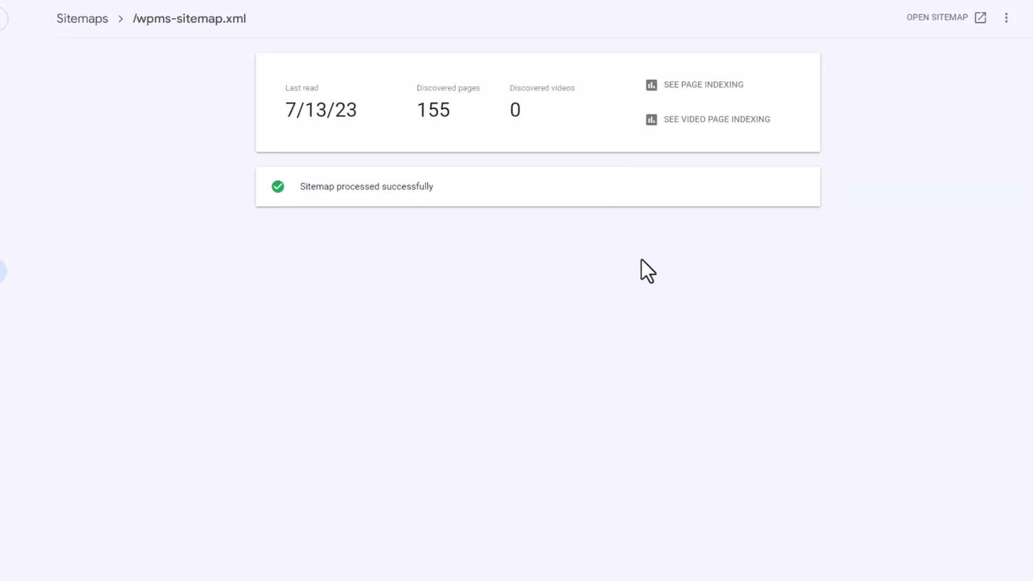
Step: Show the video page indexing report: 18 video pages indexed, 1 not indexed
click(718, 124)
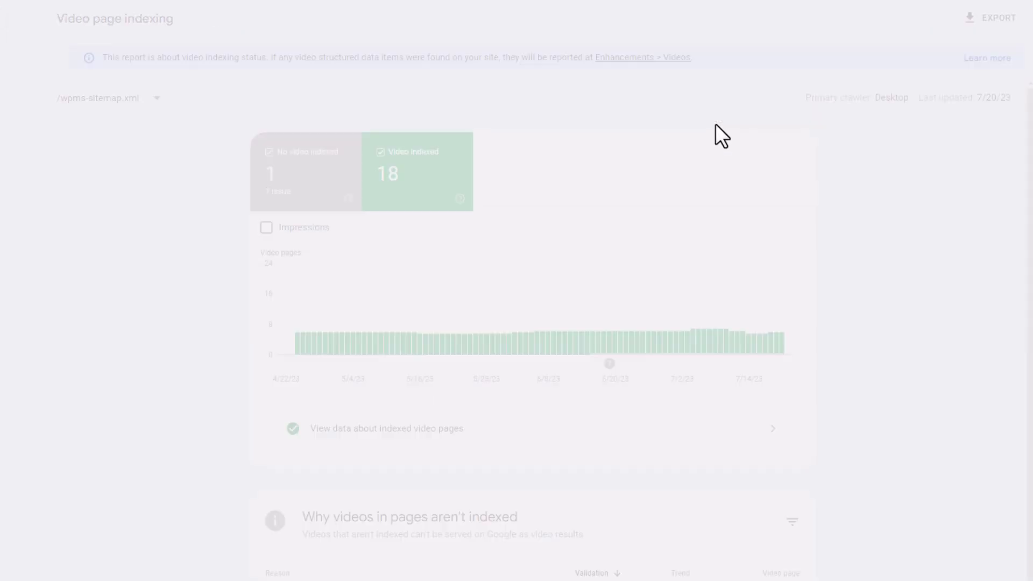
scroll(677, 290, down, 1)
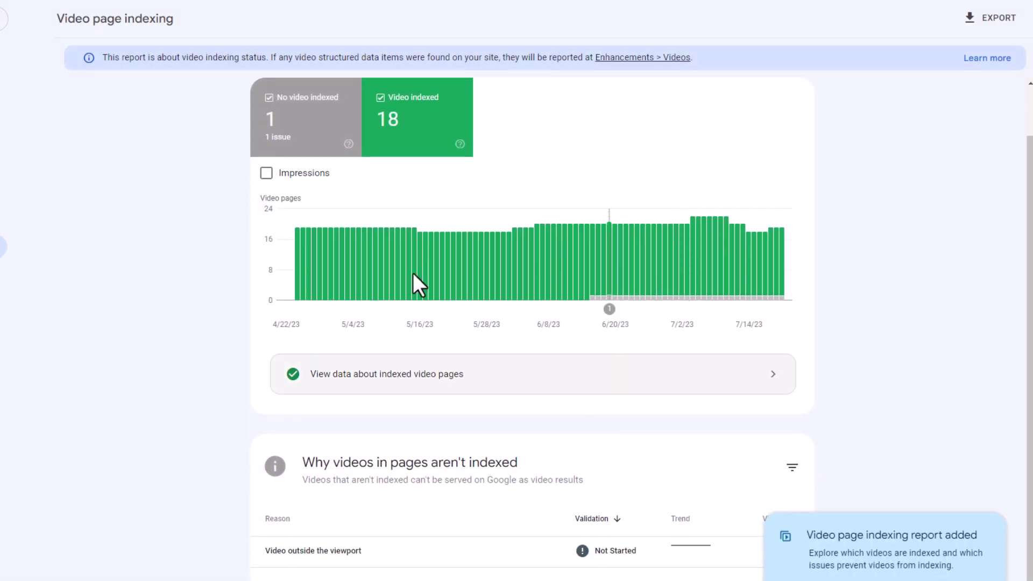
scroll(657, 260, up, 1)
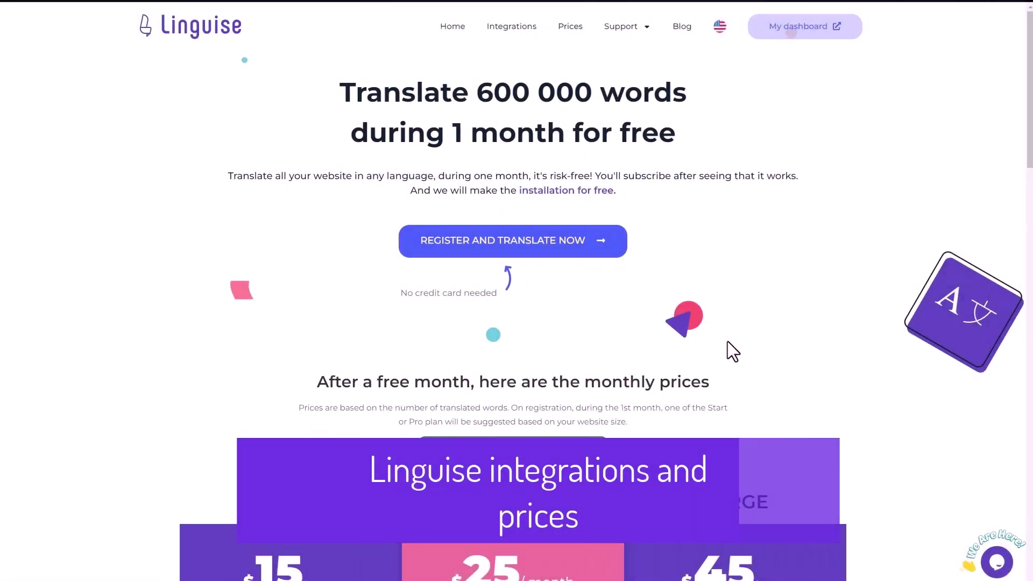
Step: Scroll the pricing page to the START $15, PRO $25 and LARGE $45 monthly plans
scroll(727, 343, down, 6)
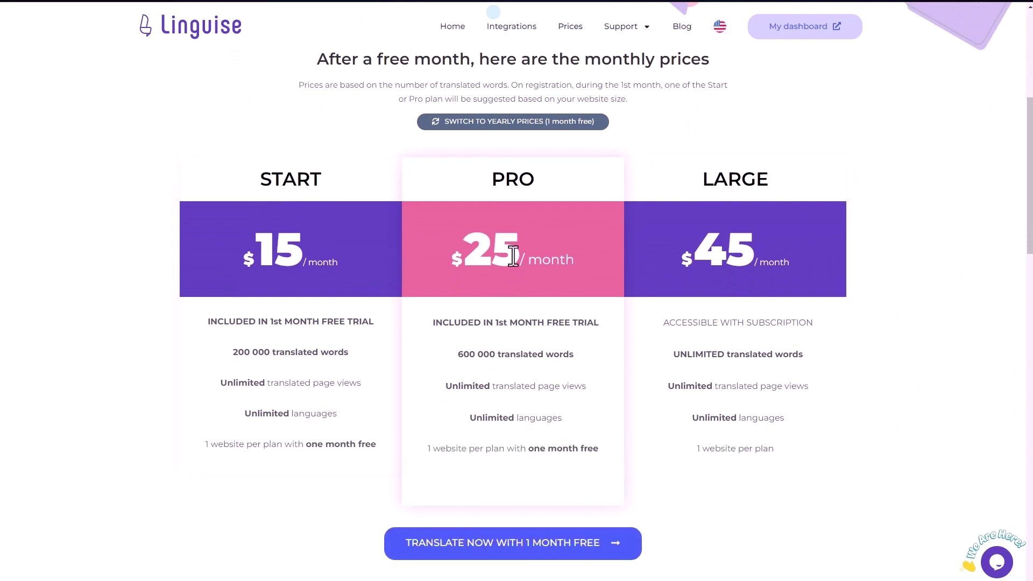